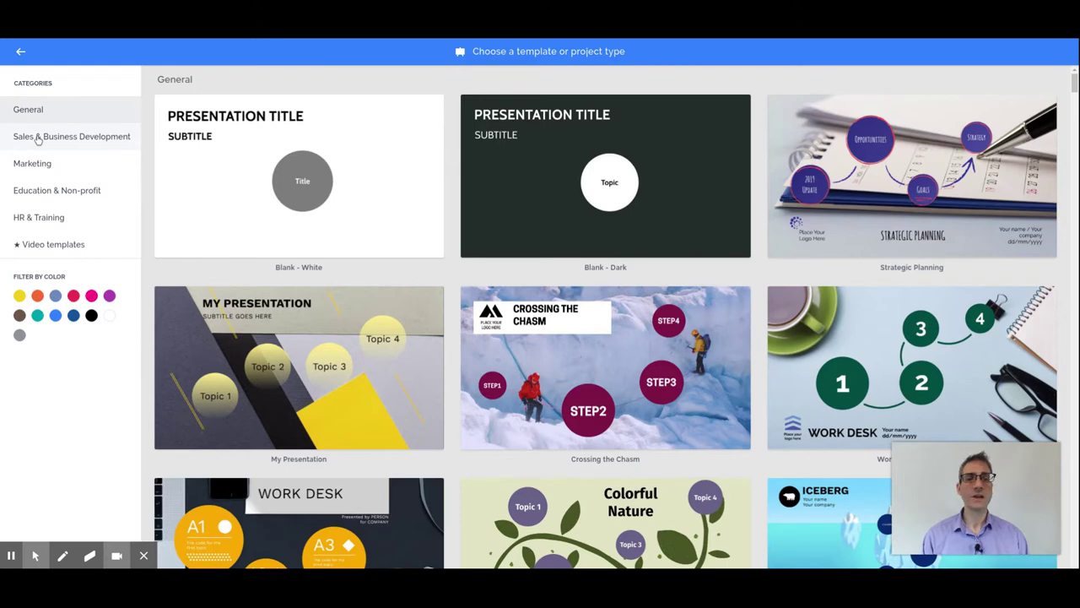
Step through the Sales & Business Development and Marketing categories, ending on HR & Training
click(38, 140)
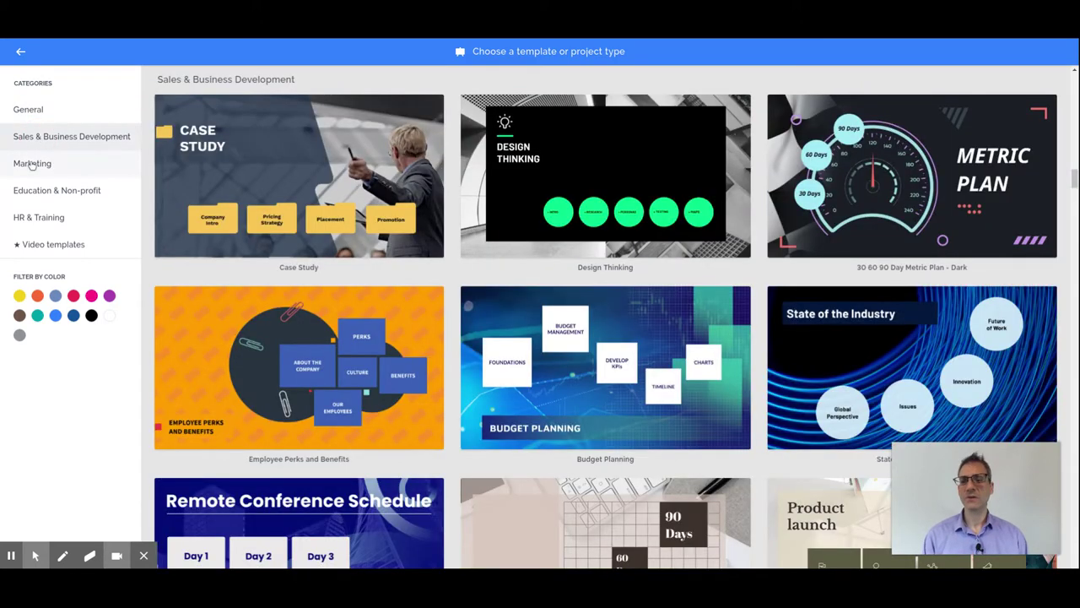
click(32, 165)
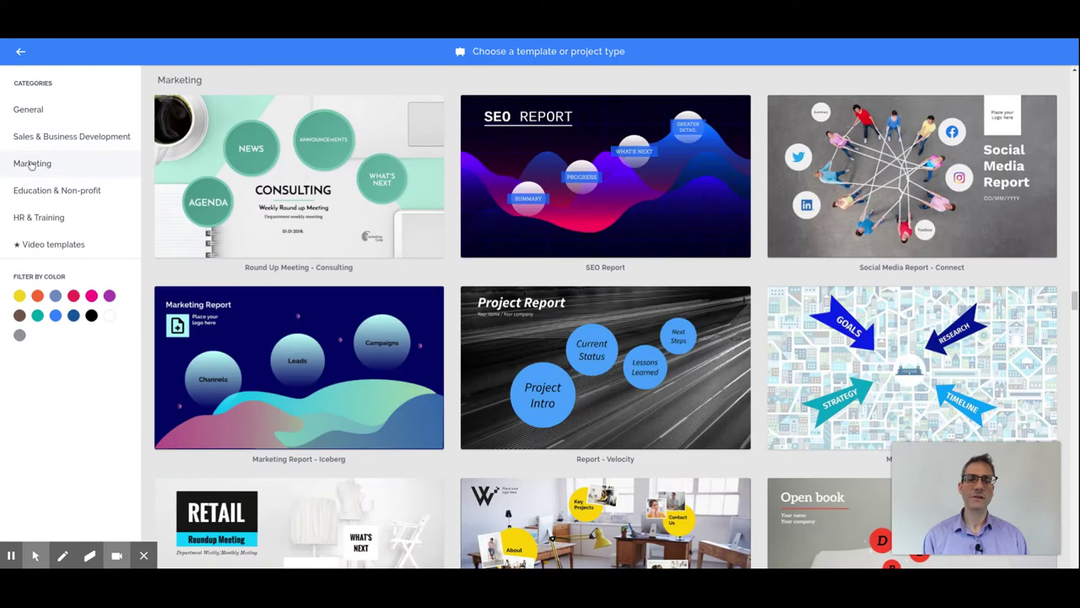
click(31, 217)
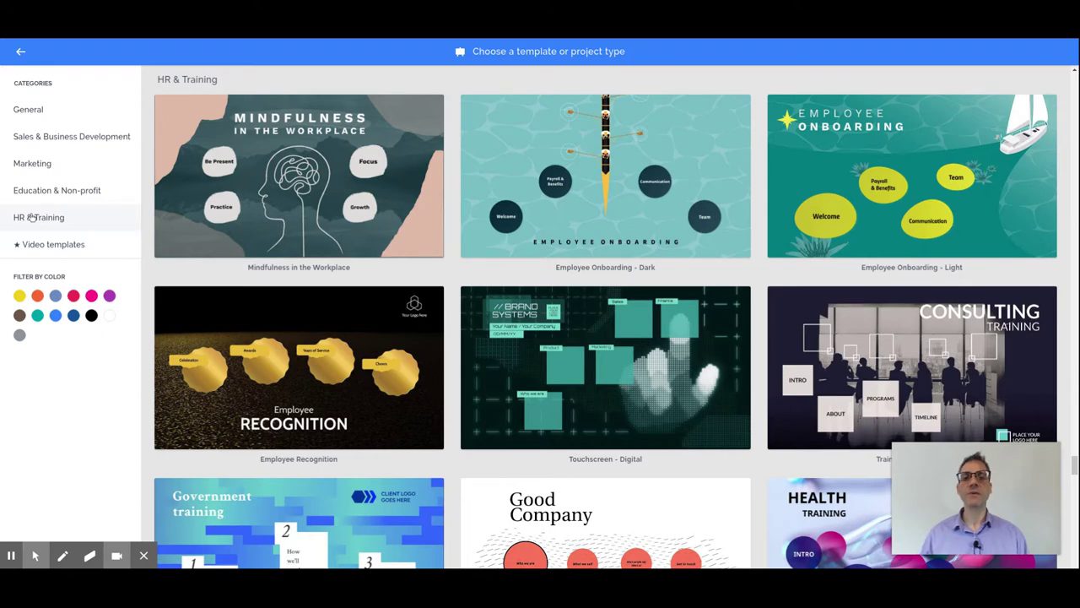
Preview the Climb to Success template and advance it to its first topic, 'The Beginning'
scroll(458, 336, down, 2)
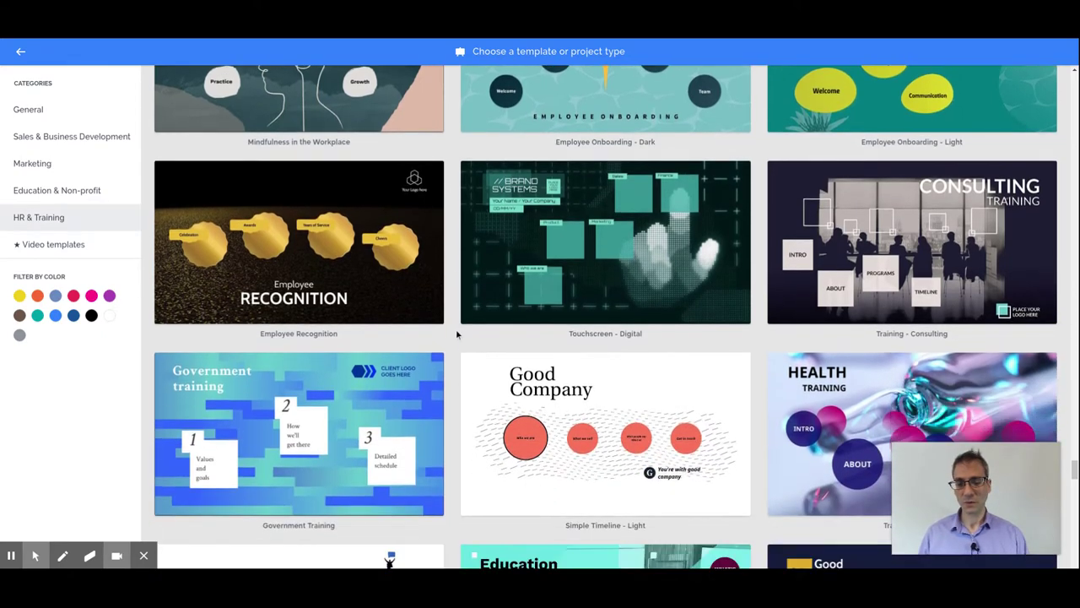
scroll(457, 335, down, 2)
scroll(458, 332, down, 1)
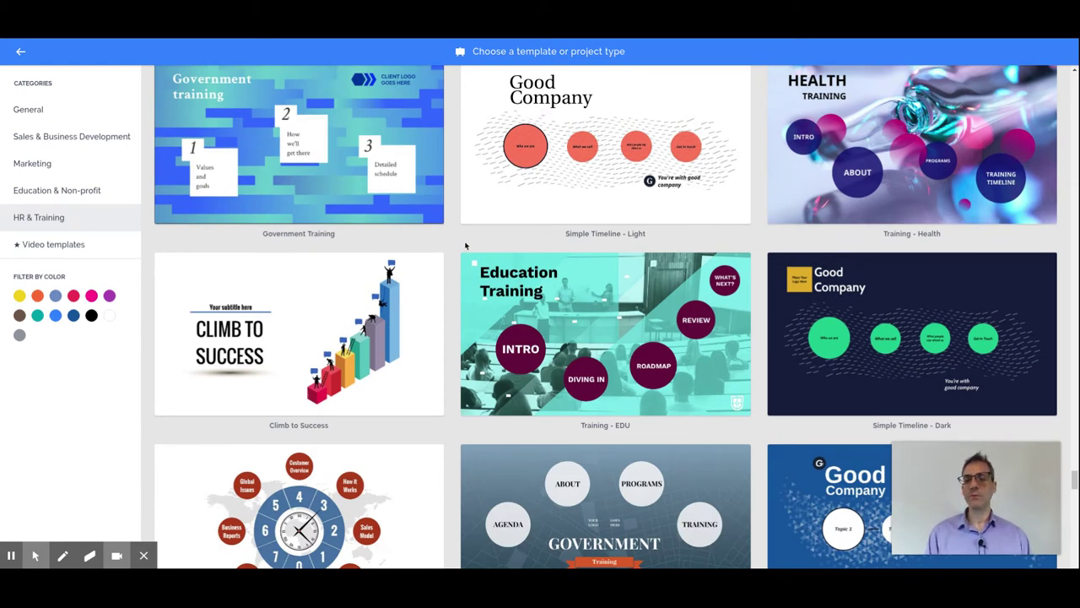
click(280, 353)
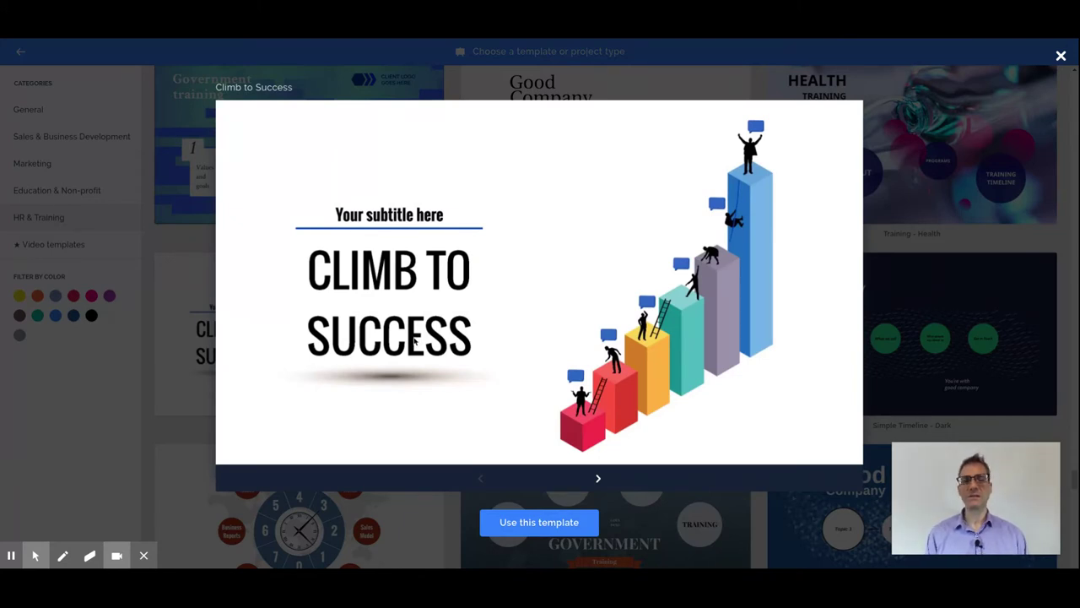
click(599, 479)
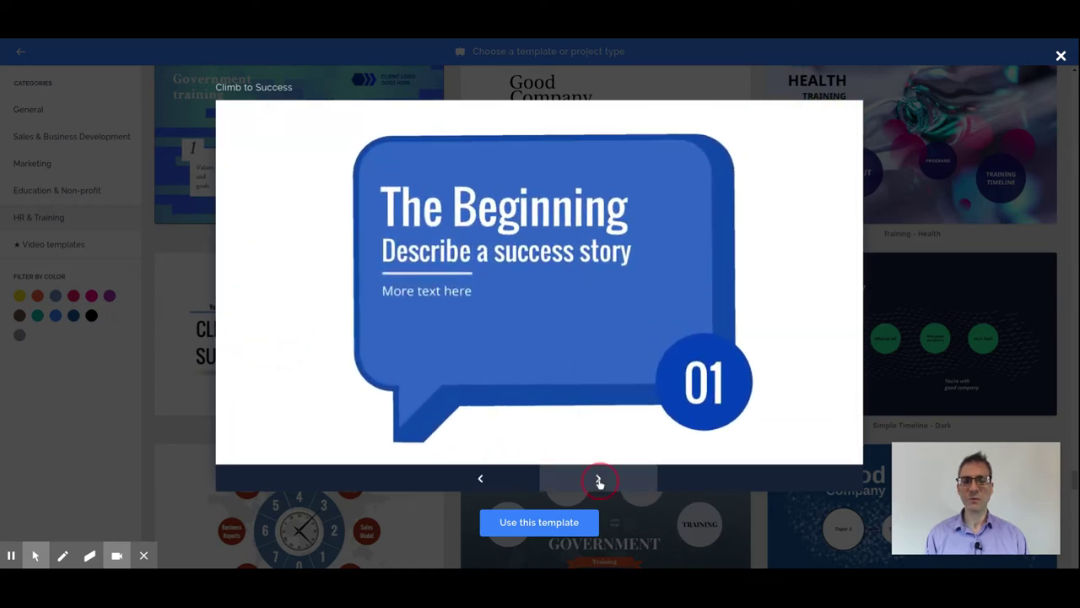
click(598, 478)
click(598, 479)
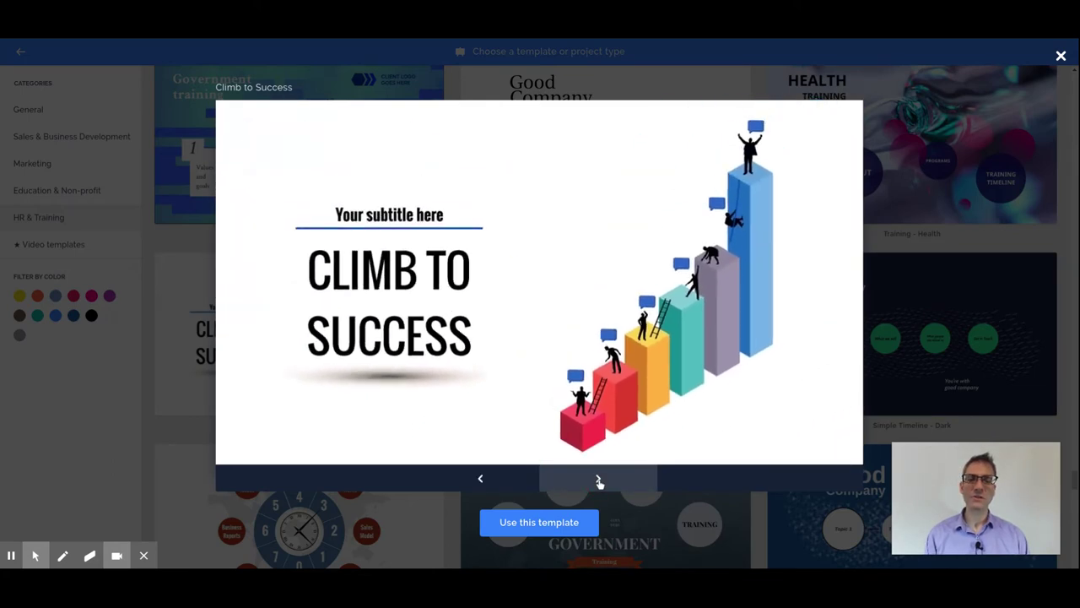
click(599, 479)
click(598, 479)
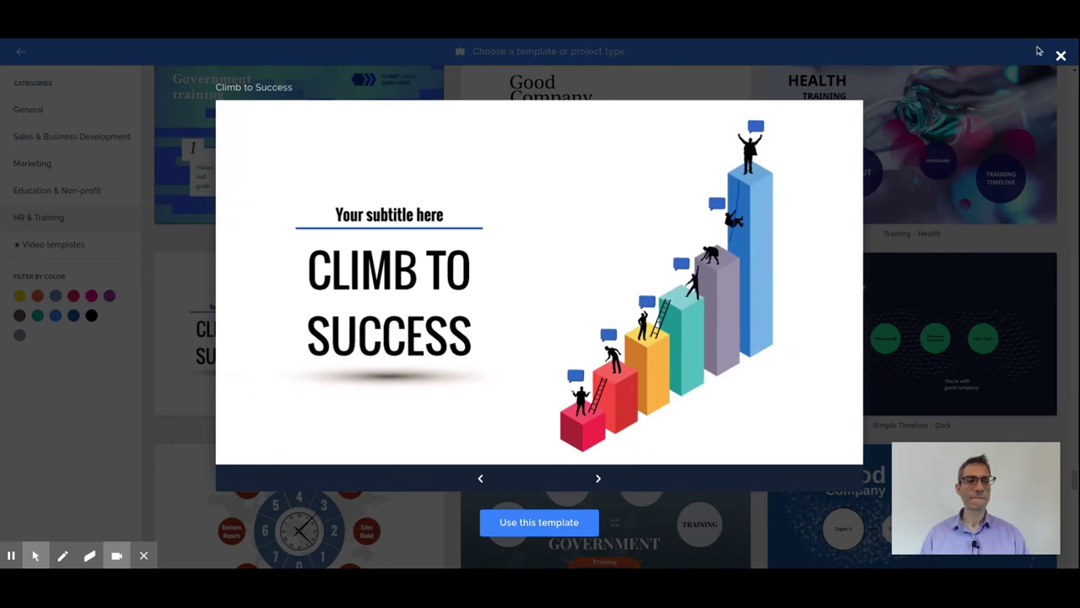
click(1062, 56)
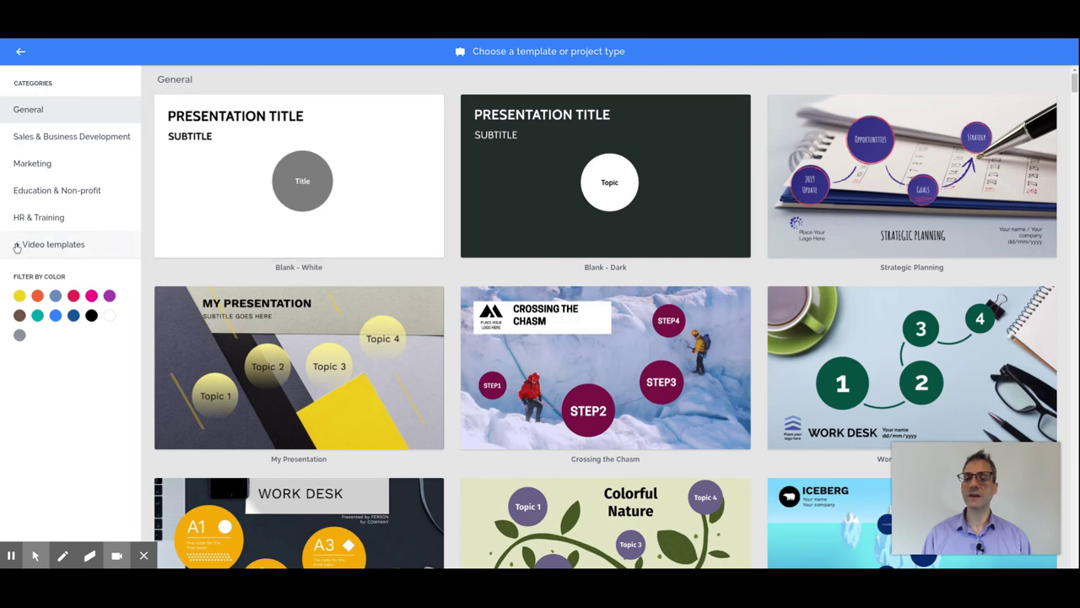
Select the ★ Video templates category in the Categories sidebar
click(56, 244)
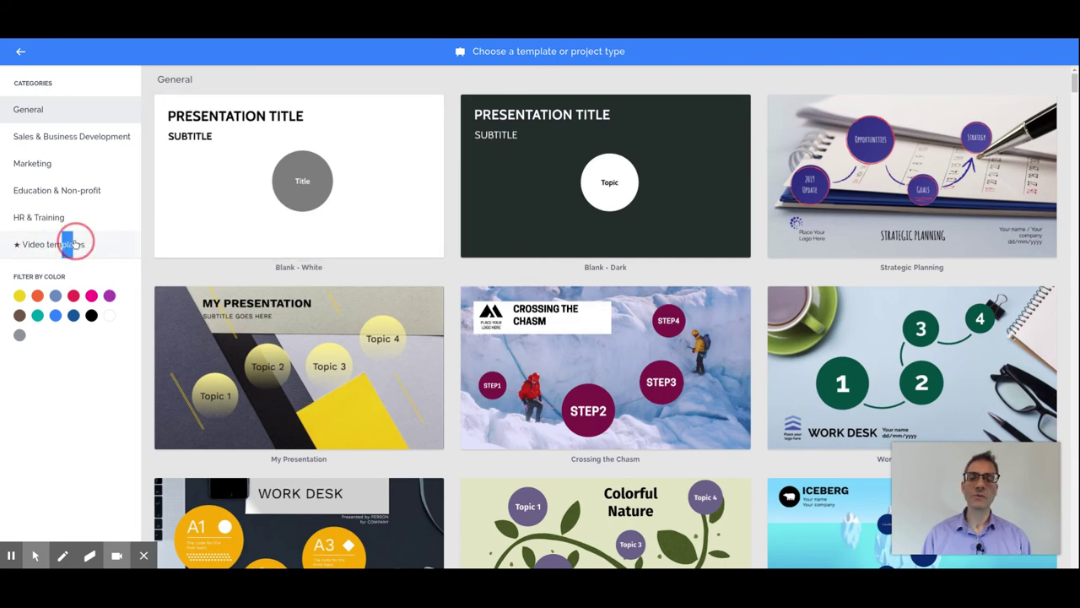